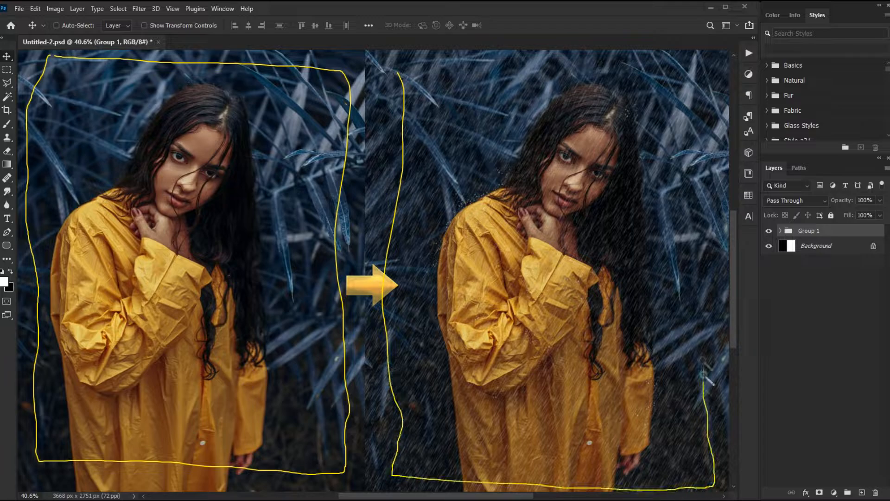
left_click_drag(334, 287, 392, 305)
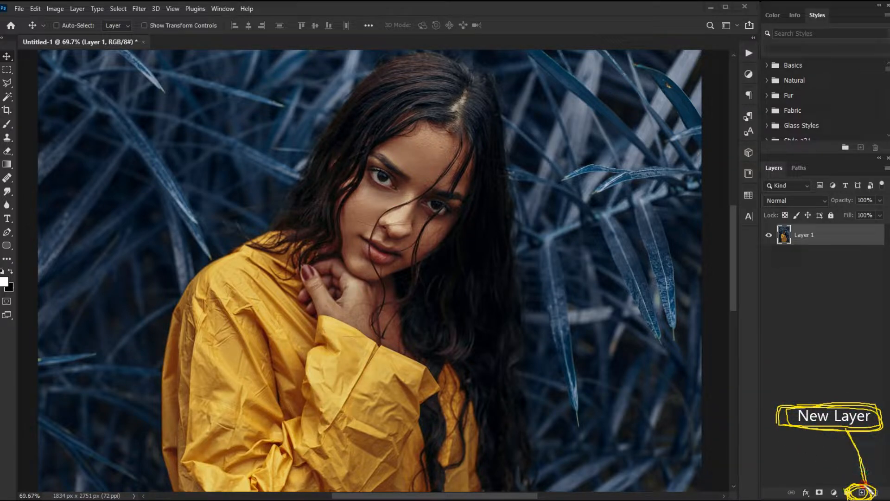
Step: Add a new layer, rename it Rain 1, and fill it with black
left_click(860, 493)
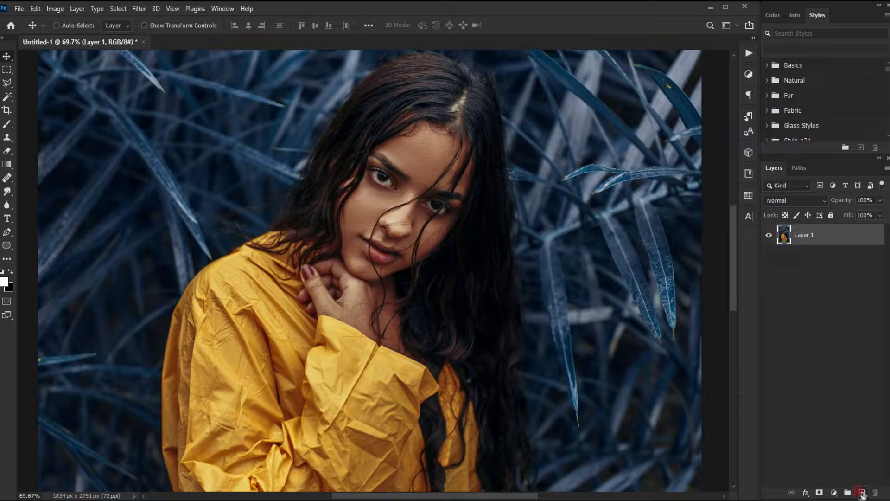
left_click(861, 493)
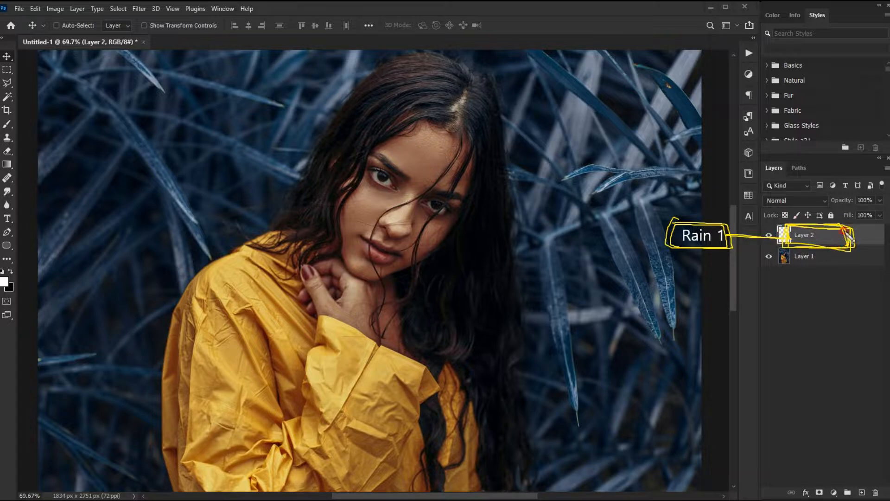
double_click(808, 237)
type("Rain 1")
left_click(847, 236)
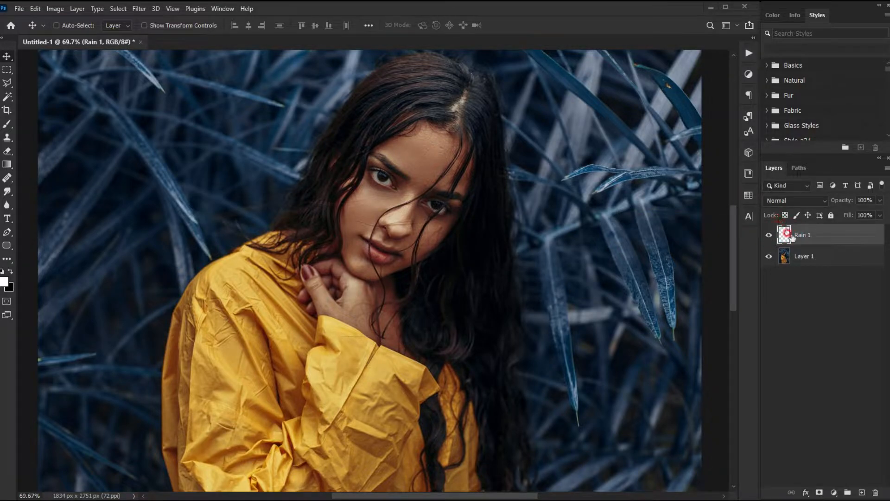
key("ctrl+BackSpace")
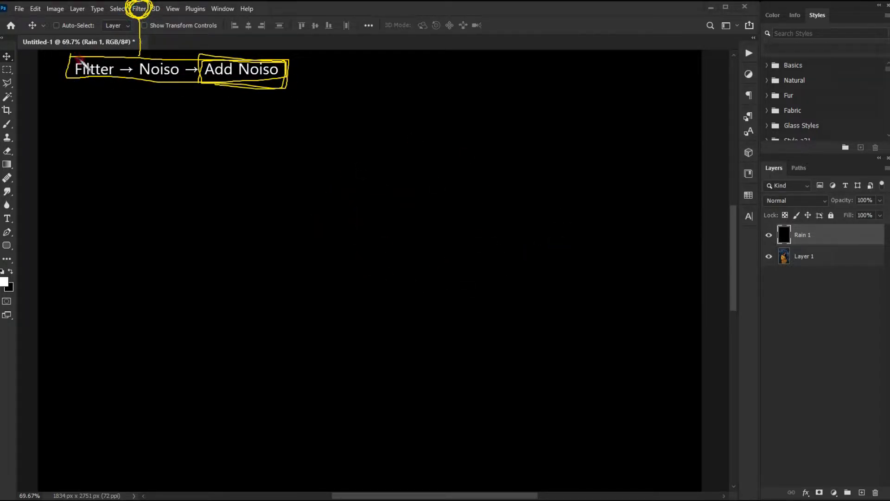
Step: Apply Add Noise to the Rain 1 layer at 100% amount with Gaussian distribution and Monochromatic enabled
left_click(138, 10)
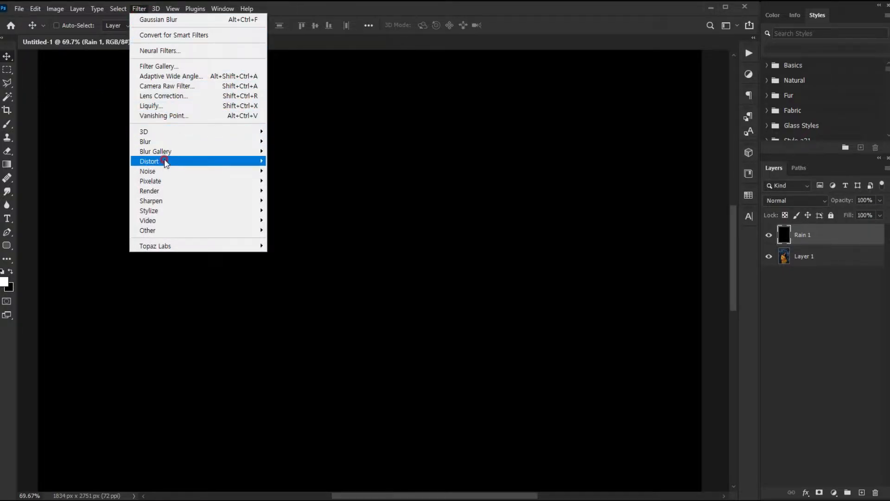
left_click(237, 172)
left_click(291, 171)
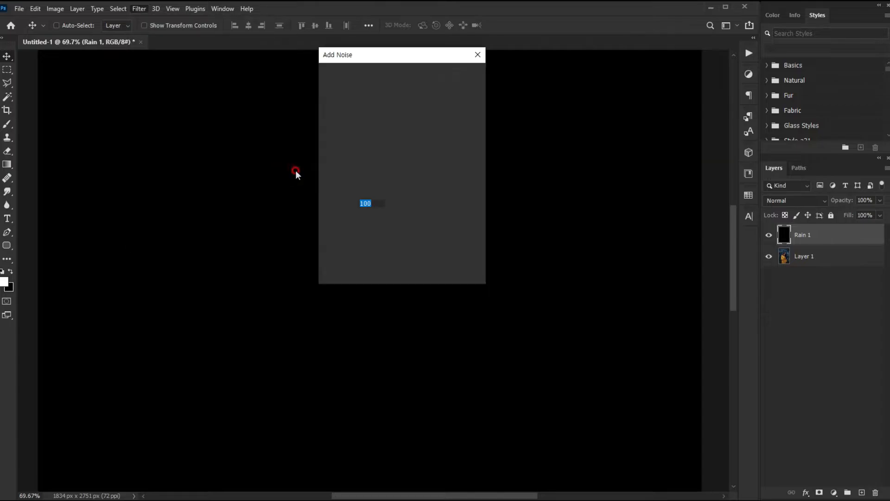
left_click_drag(380, 56, 400, 82)
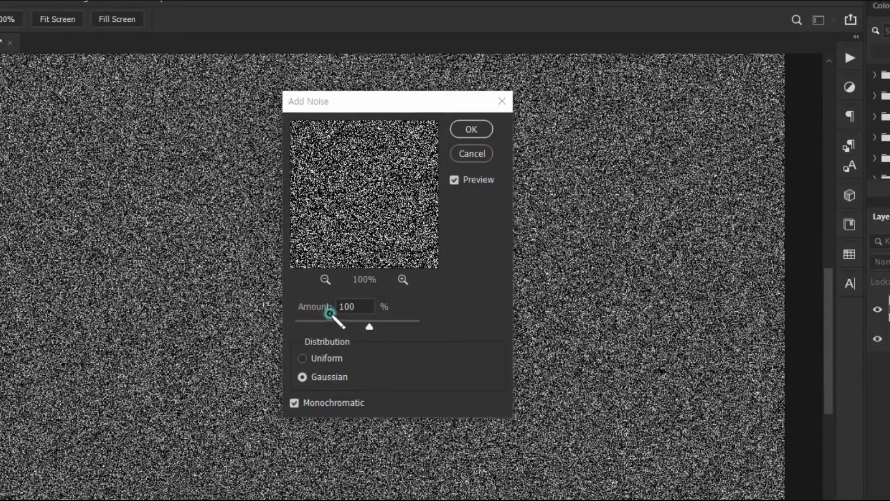
mouse_move(330, 314)
left_mouse_down()
mouse_move(367, 298)
mouse_move(382, 315)
mouse_move(330, 307)
left_mouse_up()
mouse_move(289, 369)
left_mouse_down()
mouse_move(354, 367)
mouse_move(328, 388)
mouse_move(288, 384)
mouse_move(366, 394)
mouse_move(343, 415)
mouse_move(287, 394)
left_mouse_up()
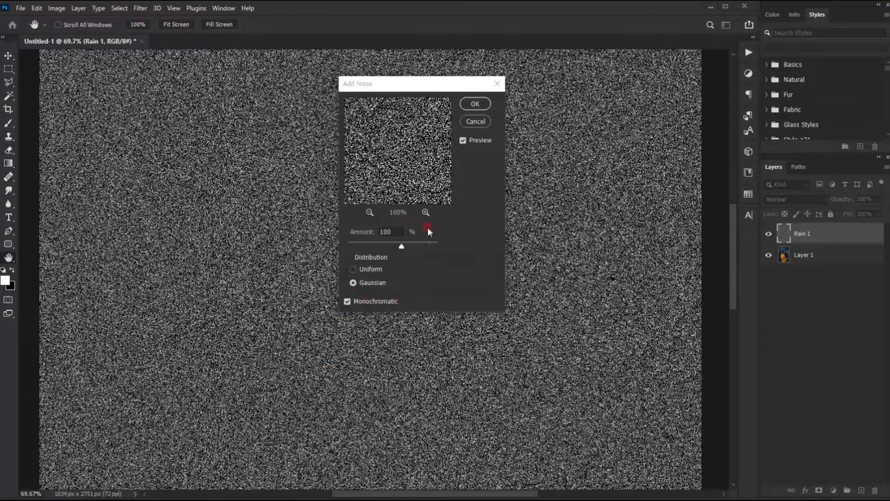
left_click(427, 228)
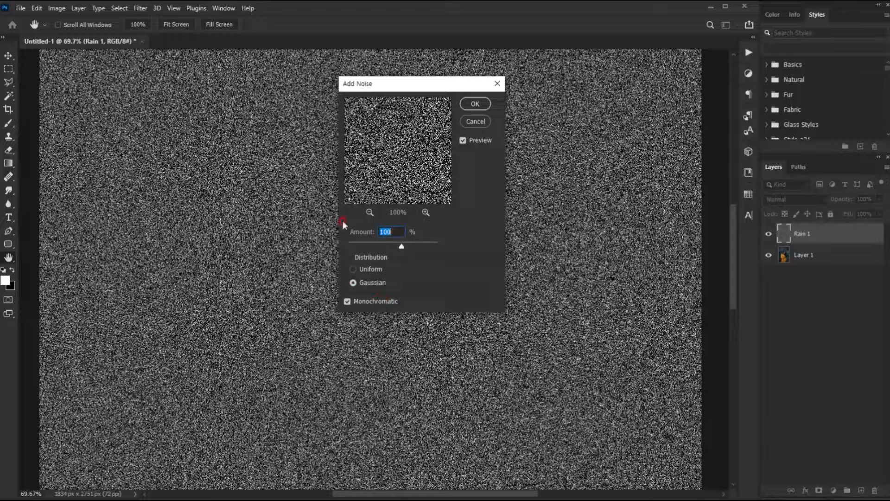
left_click(475, 104)
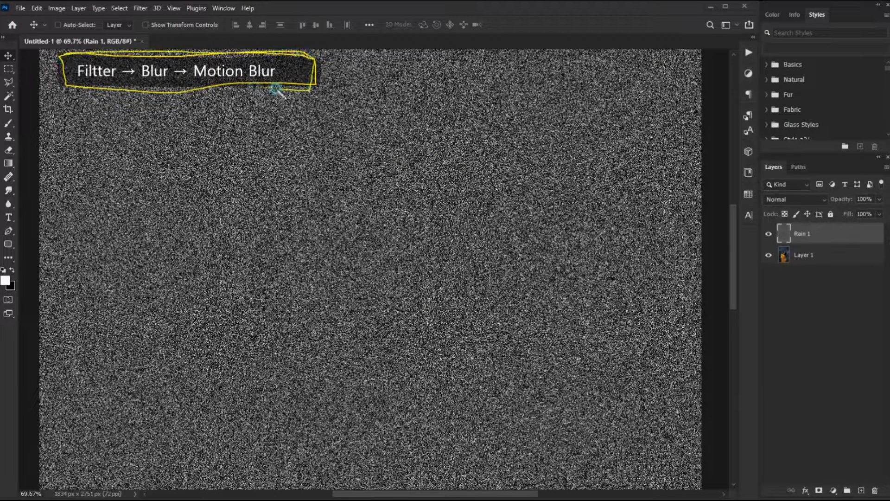
Step: Apply Motion Blur to the Rain 1 layer with a 60° angle and 30 pixels distance
left_click(141, 11)
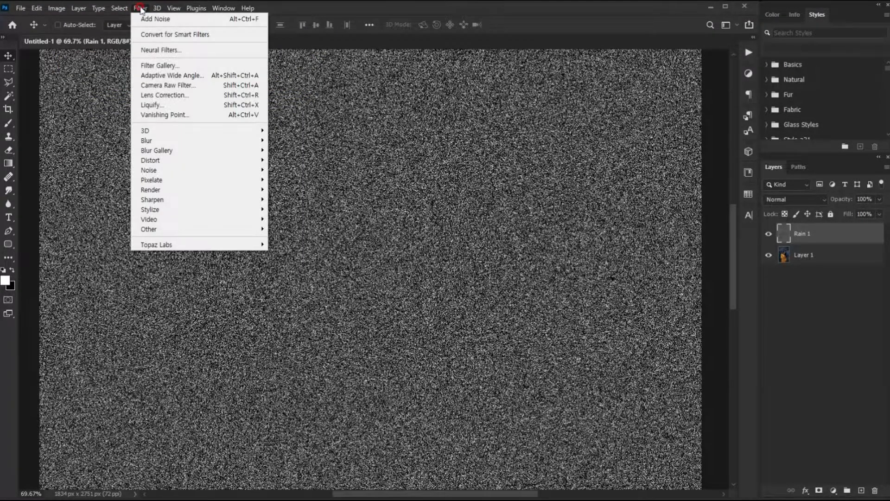
mouse_move(208, 141)
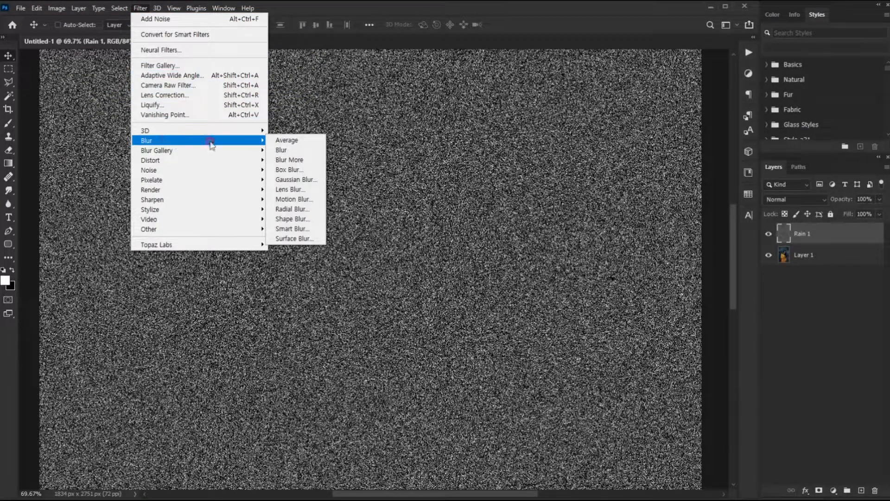
left_click(282, 200)
left_click_drag(632, 69, 546, 87)
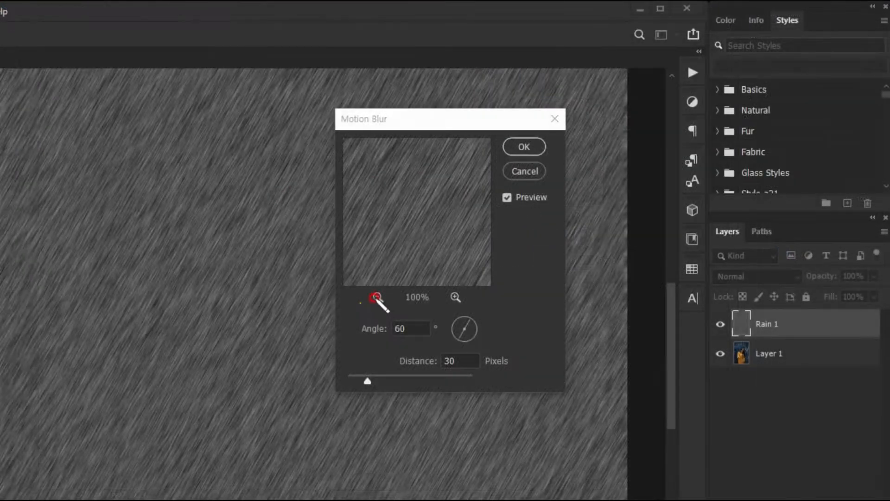
mouse_move(355, 318)
left_mouse_down()
mouse_move(369, 316)
mouse_move(360, 342)
mouse_move(430, 317)
mouse_move(431, 369)
mouse_move(494, 375)
mouse_move(430, 367)
left_mouse_up()
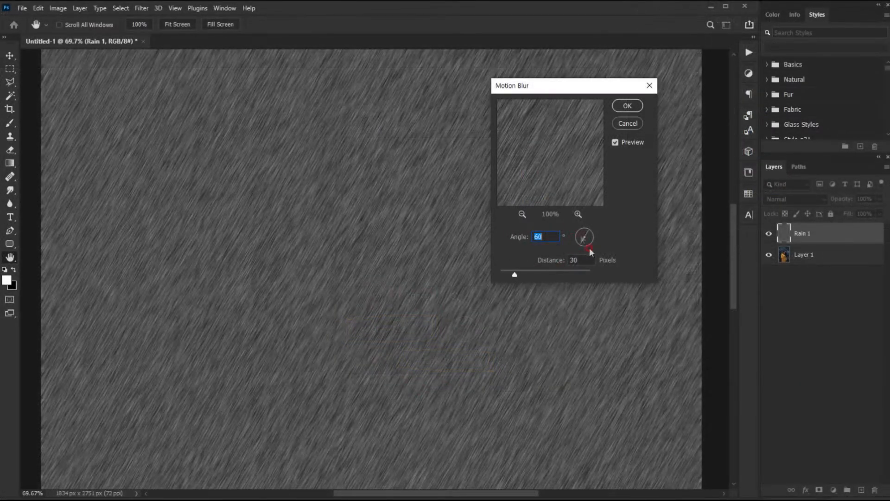
left_click(624, 107)
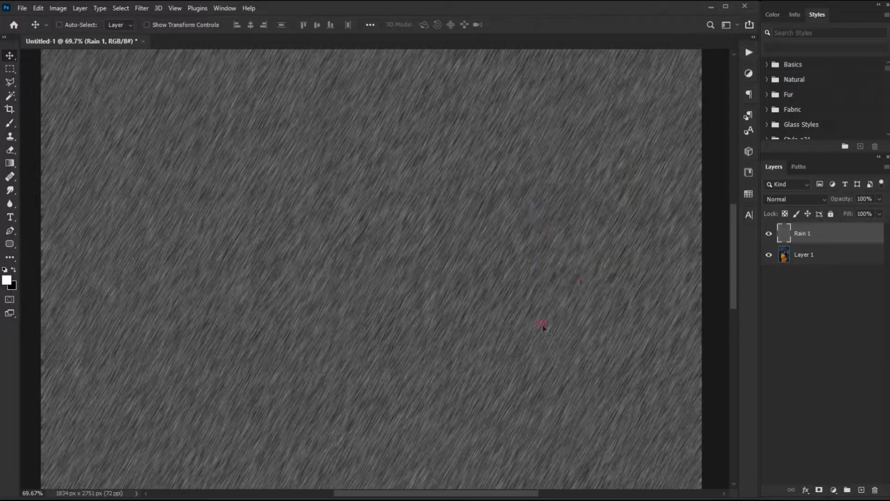
Step: Apply Gaussian Blur to the Rain 1 layer with a 1.0 pixel radius
mouse_move(55, 52)
left_mouse_down()
mouse_move(319, 55)
mouse_move(331, 78)
mouse_move(214, 80)
mouse_move(73, 77)
mouse_move(55, 52)
mouse_move(332, 56)
mouse_move(56, 67)
left_mouse_up()
mouse_move(188, 82)
left_mouse_down()
mouse_move(312, 81)
mouse_move(238, 56)
mouse_move(191, 84)
mouse_move(312, 72)
mouse_move(191, 44)
left_mouse_up()
mouse_move(147, 25)
left_mouse_down()
mouse_move(131, 12)
mouse_move(160, 2)
mouse_move(132, 12)
mouse_move(149, 14)
mouse_move(152, 3)
mouse_move(136, 10)
mouse_move(158, 6)
left_mouse_up()
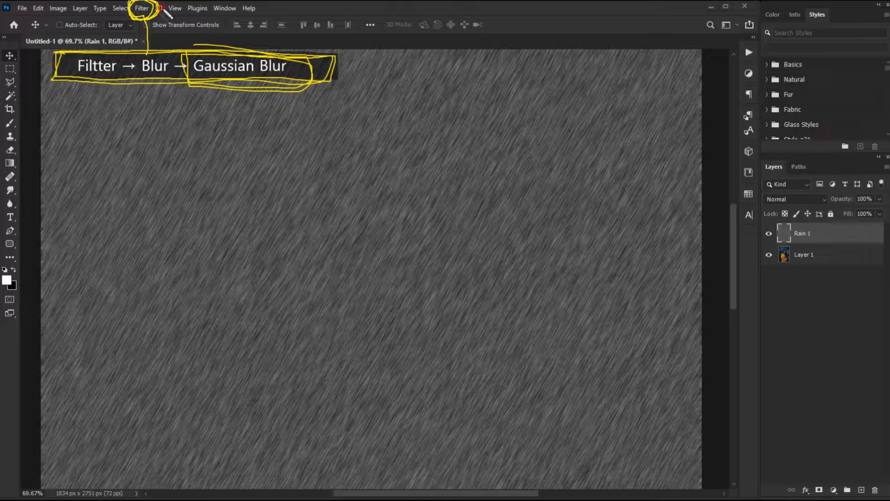
left_click(142, 7)
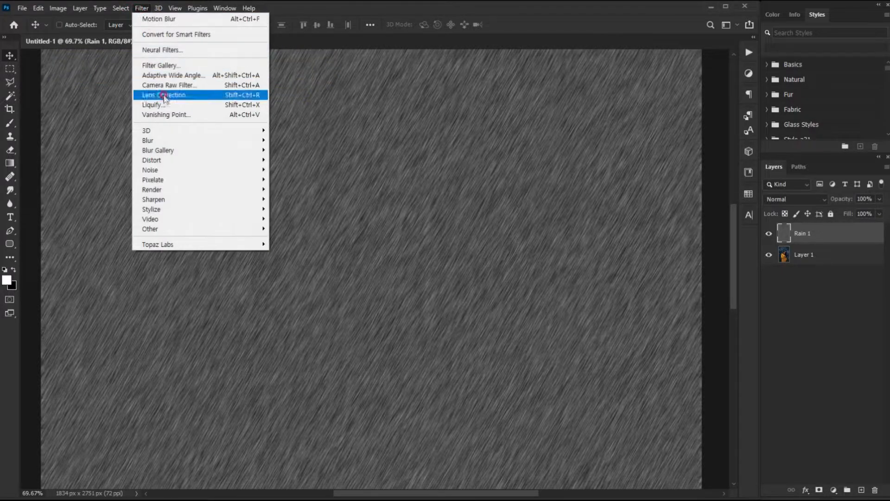
mouse_move(212, 140)
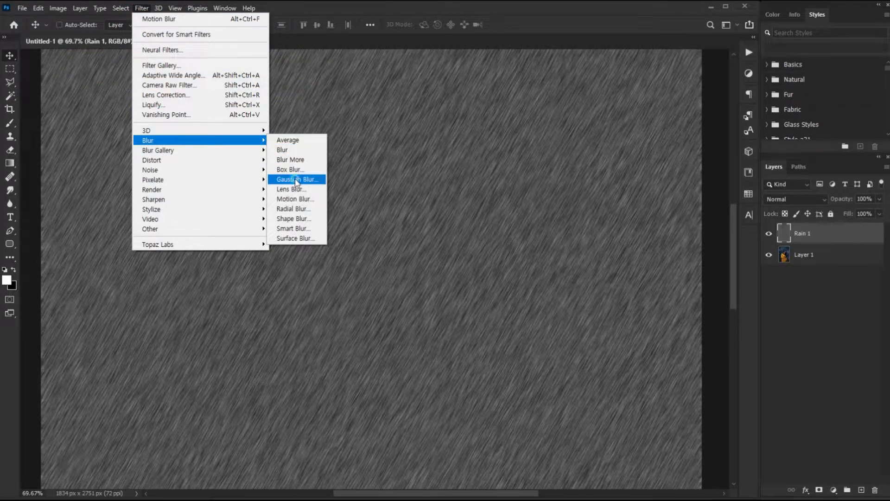
left_click(296, 179)
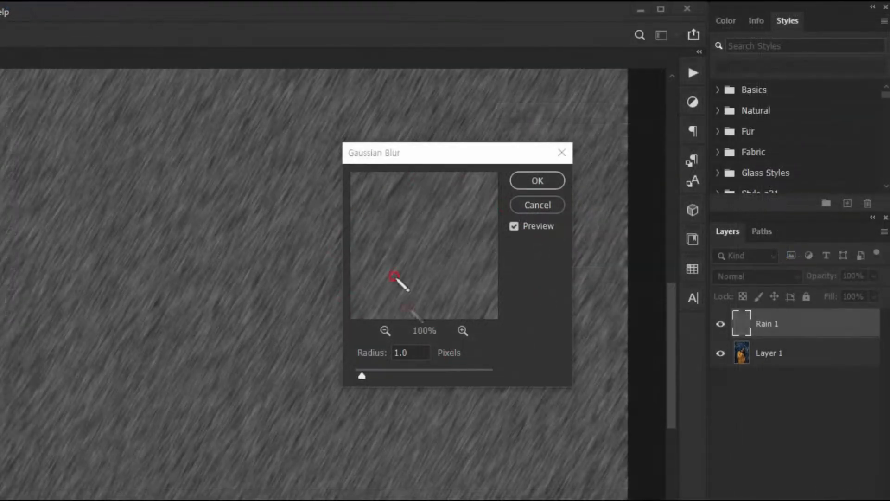
mouse_move(356, 337)
left_mouse_down()
mouse_move(424, 338)
mouse_move(429, 362)
mouse_move(366, 364)
mouse_move(354, 340)
mouse_move(419, 337)
mouse_move(369, 366)
left_mouse_up()
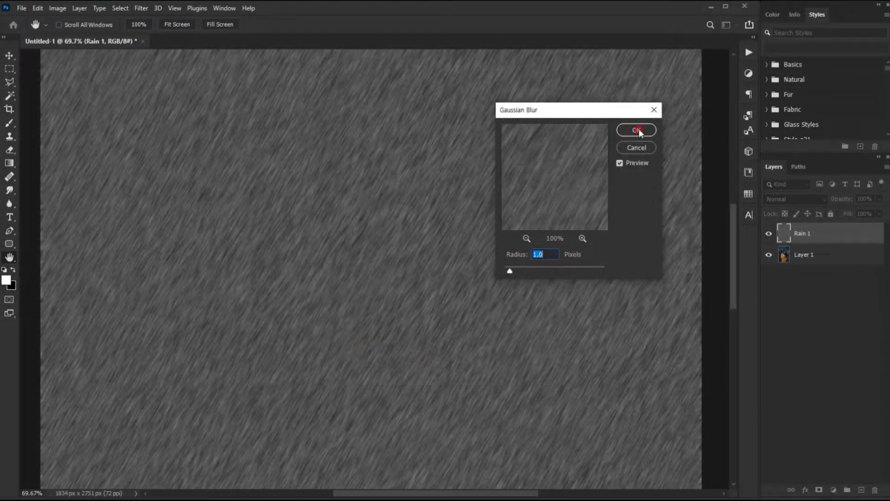
left_click(638, 131)
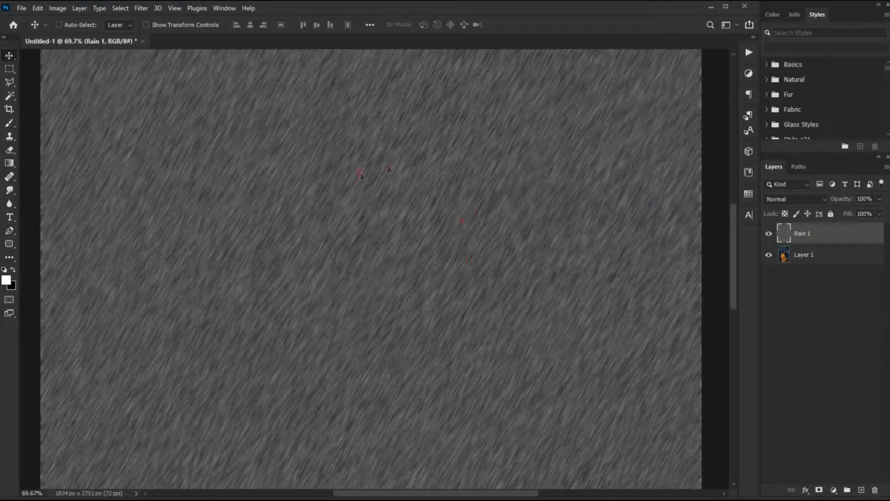
Step: Set the Rain 1 layer's blend mode to Soft Light
mouse_move(649, 188)
left_mouse_down()
mouse_move(709, 189)
mouse_move(726, 209)
mouse_move(646, 208)
mouse_move(722, 187)
mouse_move(664, 209)
mouse_move(703, 198)
mouse_move(820, 195)
mouse_move(765, 207)
mouse_move(798, 190)
mouse_move(819, 207)
mouse_move(764, 194)
mouse_move(821, 193)
mouse_move(763, 194)
left_mouse_up()
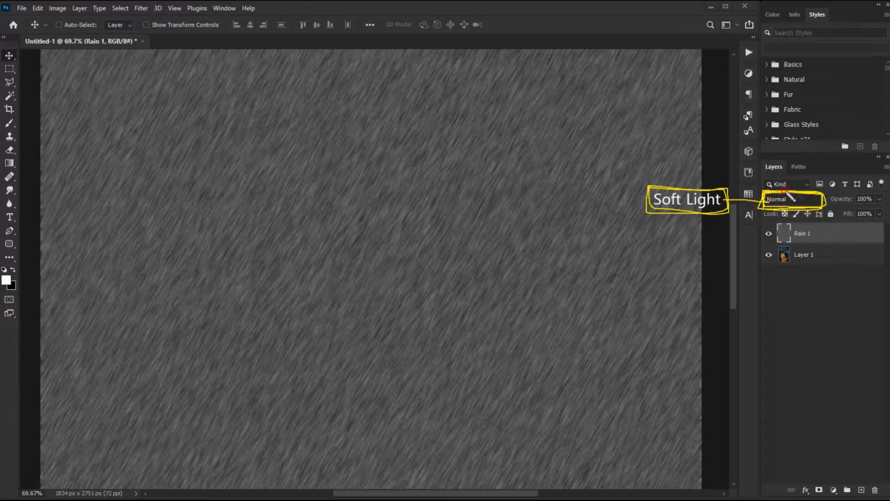
key("Escape")
left_click(809, 199)
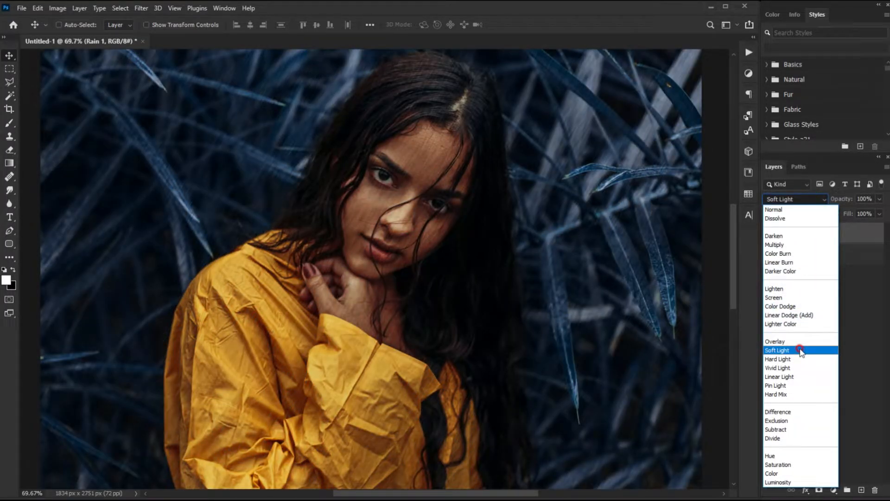
left_click(801, 350)
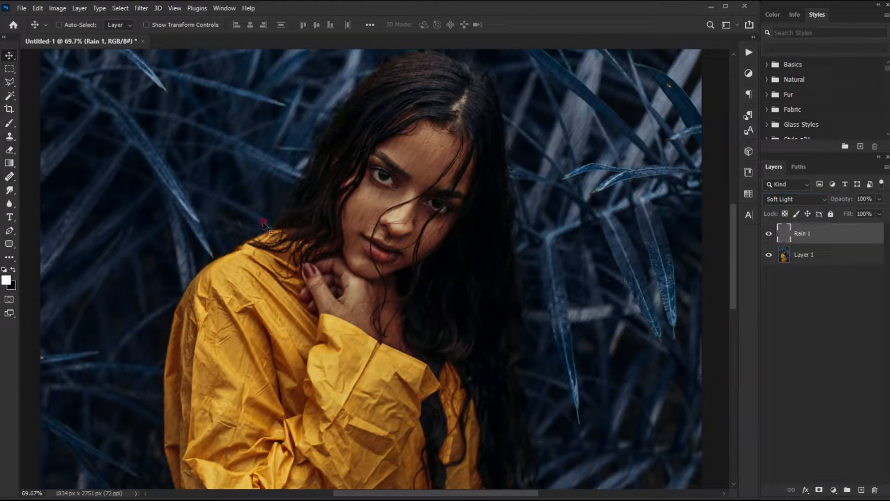
mouse_move(794, 414)
left_mouse_down()
mouse_move(860, 412)
mouse_move(870, 433)
mouse_move(792, 438)
mouse_move(807, 413)
mouse_move(870, 431)
left_mouse_up()
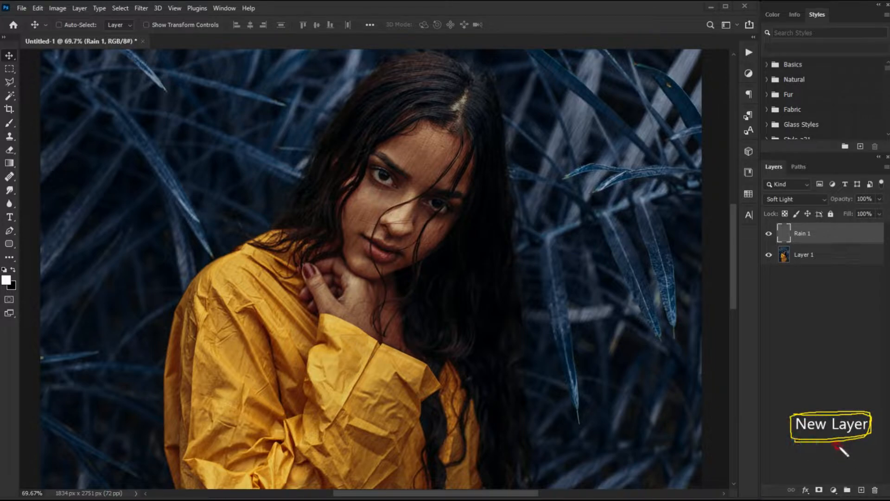
Step: Add another new layer above Rain 1 and rename it Rain 2
left_click_drag(866, 478, 863, 481)
left_click(856, 492)
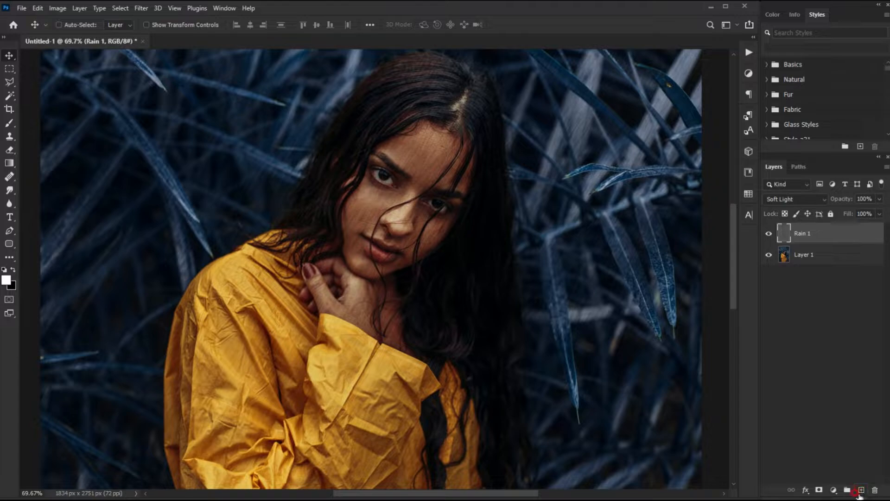
left_click(861, 491)
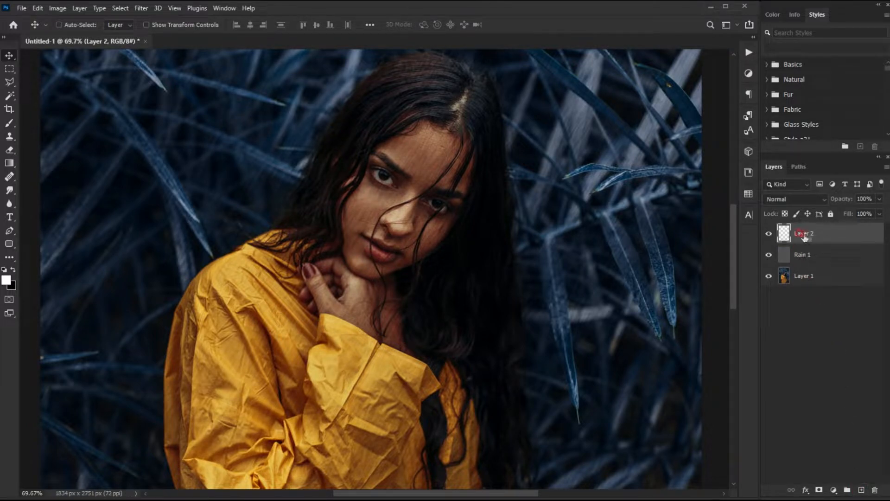
mouse_move(667, 224)
left_mouse_down()
mouse_move(710, 223)
mouse_move(721, 248)
mouse_move(667, 225)
mouse_move(720, 238)
mouse_move(668, 226)
left_mouse_up()
mouse_move(724, 236)
left_mouse_down()
mouse_move(789, 228)
mouse_move(838, 238)
mouse_move(791, 238)
mouse_move(836, 239)
mouse_move(788, 225)
left_mouse_up()
key("Escape")
left_click(822, 228)
double_click(806, 233)
type("Rain 2")
left_click(793, 236)
mouse_move(631, 225)
left_mouse_down()
mouse_move(675, 226)
mouse_move(700, 252)
mouse_move(741, 235)
mouse_move(678, 224)
left_mouse_up()
mouse_move(740, 235)
left_mouse_down()
mouse_move(768, 234)
mouse_move(787, 220)
mouse_move(774, 246)
mouse_move(793, 220)
mouse_move(773, 227)
left_mouse_up()
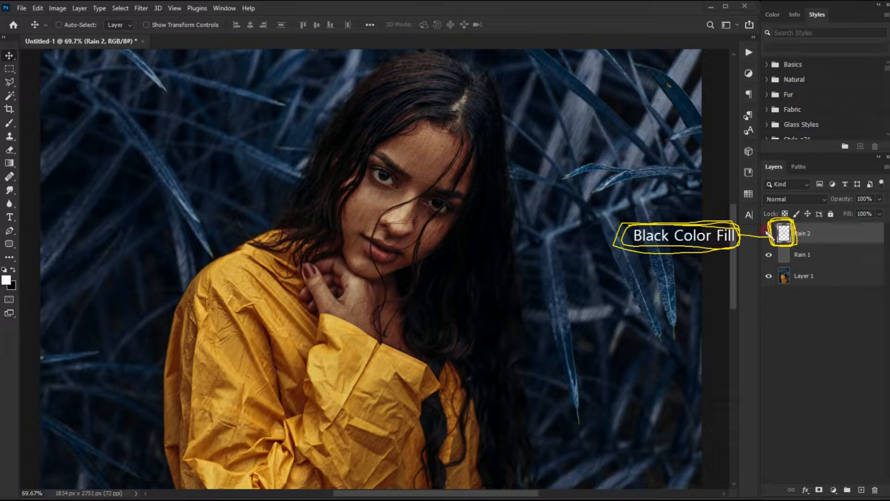
Step: Fill the Rain 2 layer with black
left_click(769, 233)
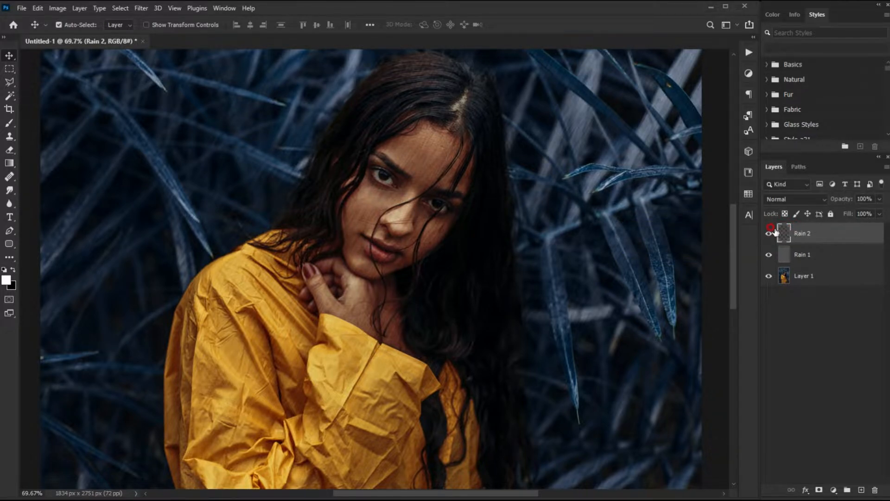
key("ctrl+BackSpace")
left_click(541, 244)
mouse_move(44, 56)
left_mouse_down()
mouse_move(267, 60)
mouse_move(173, 79)
mouse_move(52, 80)
mouse_move(56, 54)
mouse_move(243, 56)
mouse_move(228, 84)
mouse_move(51, 80)
mouse_move(45, 58)
left_mouse_up()
mouse_move(175, 56)
left_mouse_down()
mouse_move(259, 75)
mouse_move(132, 48)
mouse_move(141, 24)
mouse_move(129, 7)
mouse_move(147, 16)
mouse_move(147, 5)
mouse_move(133, 13)
mouse_move(156, 10)
left_mouse_up()
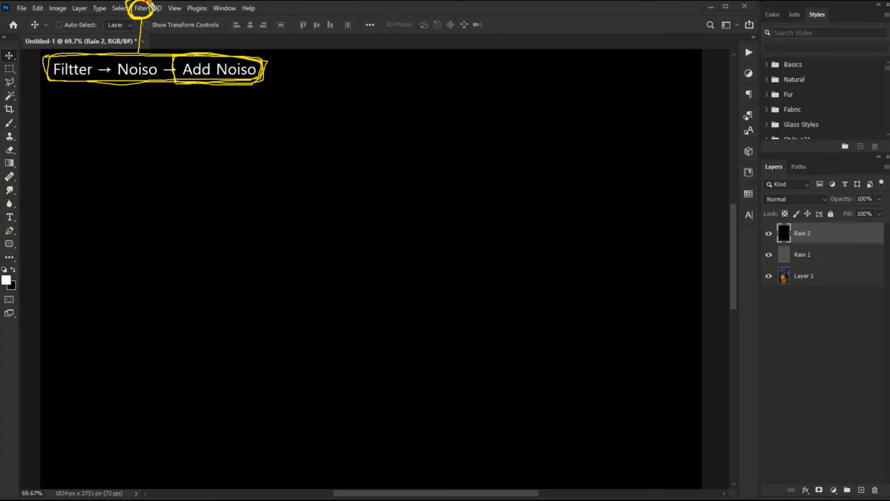
Step: Apply Add Noise to the Rain 2 layer at 100% amount with Gaussian distribution and Monochromatic enabled
left_click(142, 8)
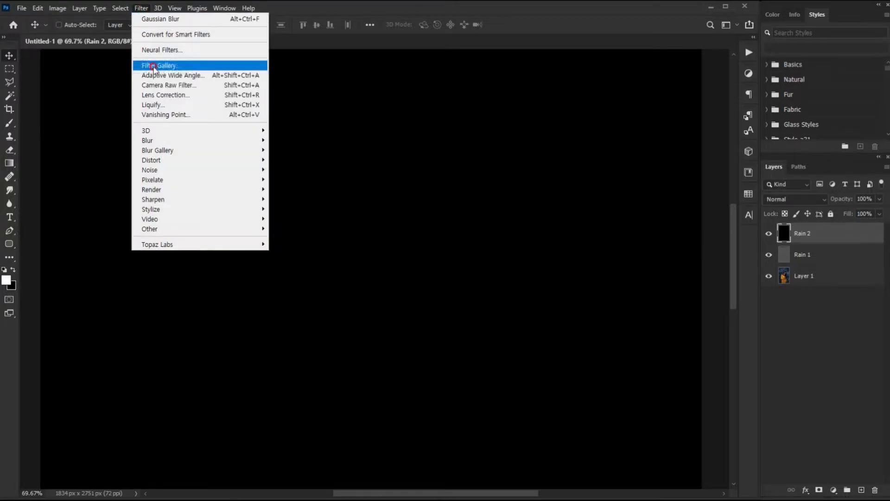
mouse_move(227, 169)
left_click(279, 171)
left_click(305, 171)
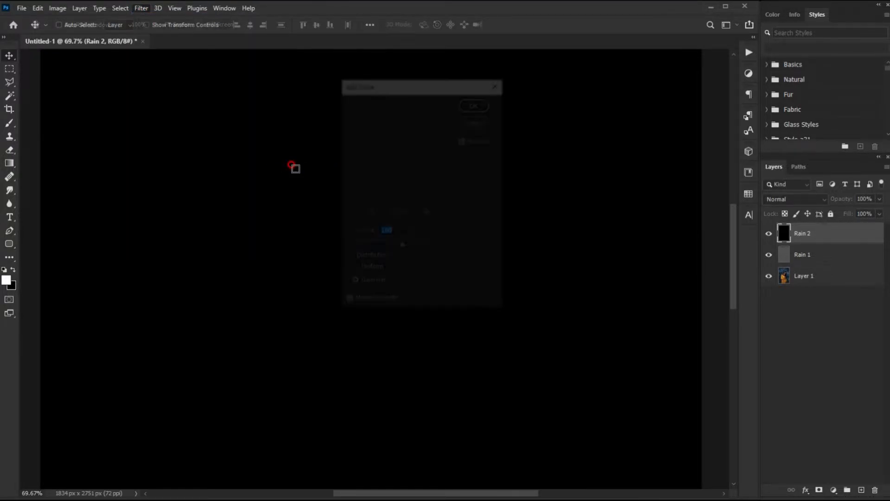
mouse_move(326, 310)
left_mouse_down()
mouse_move(380, 312)
mouse_move(343, 336)
mouse_move(325, 313)
left_mouse_up()
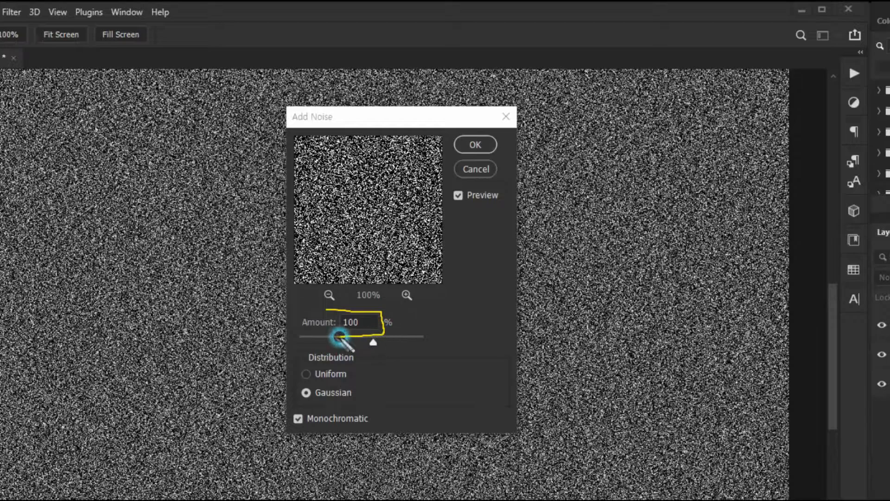
mouse_move(296, 382)
left_mouse_down()
mouse_move(361, 383)
mouse_move(358, 400)
mouse_move(307, 401)
mouse_move(296, 389)
mouse_move(322, 410)
mouse_move(369, 426)
mouse_move(288, 410)
left_mouse_up()
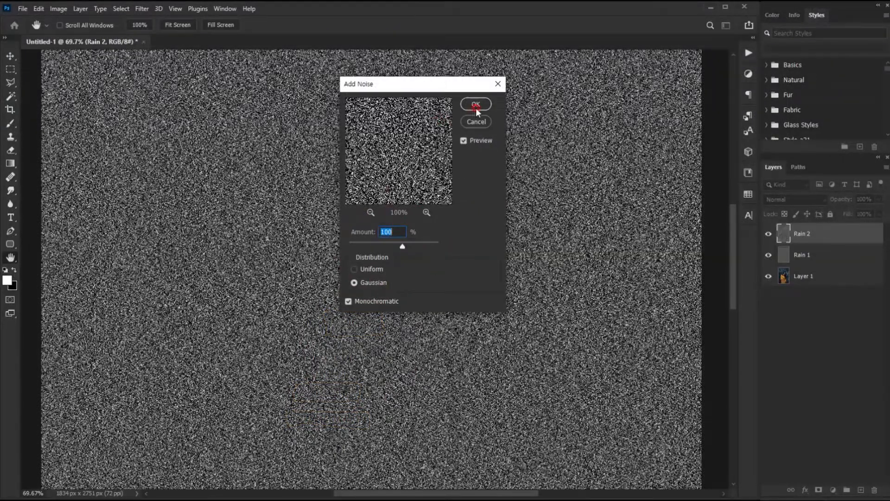
left_click(473, 106)
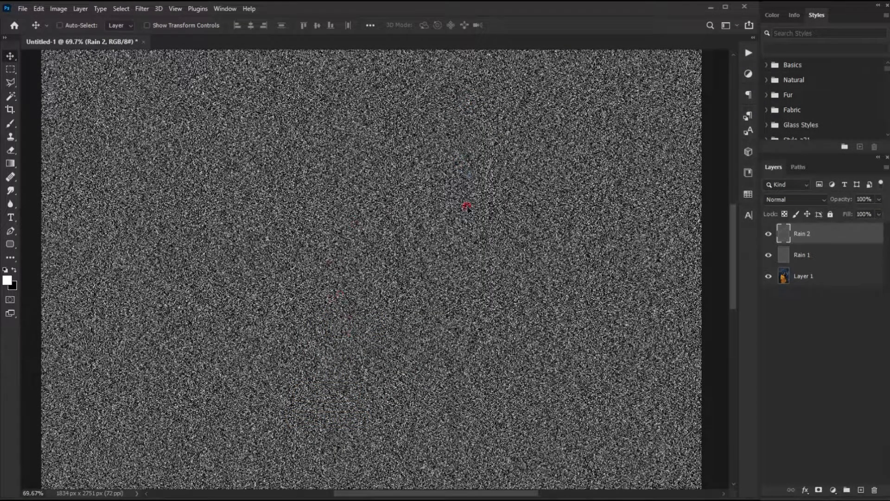
Step: Apply Motion Blur to the Rain 2 layer with a 60° angle and 30 pixels distance
mouse_move(52, 58)
left_mouse_down()
mouse_move(248, 65)
mouse_move(185, 85)
mouse_move(100, 61)
mouse_move(87, 86)
mouse_move(60, 57)
left_mouse_up()
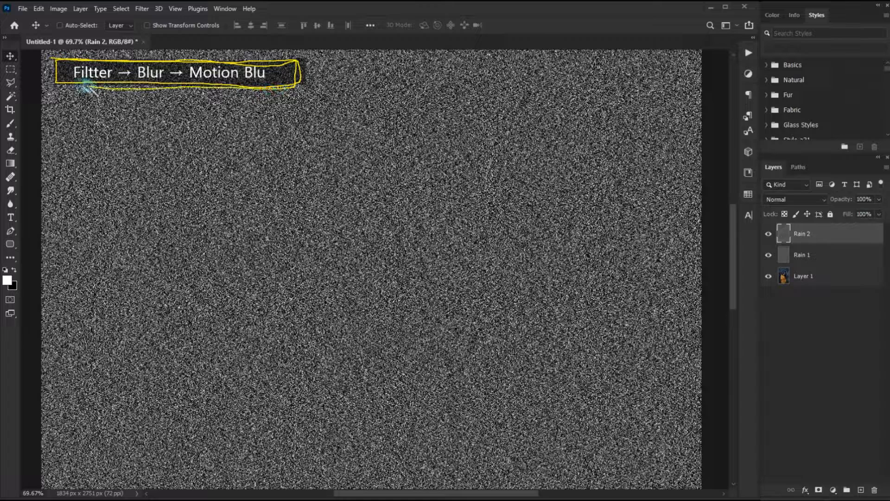
mouse_move(187, 65)
left_mouse_down()
mouse_move(283, 82)
mouse_move(139, 12)
left_mouse_up()
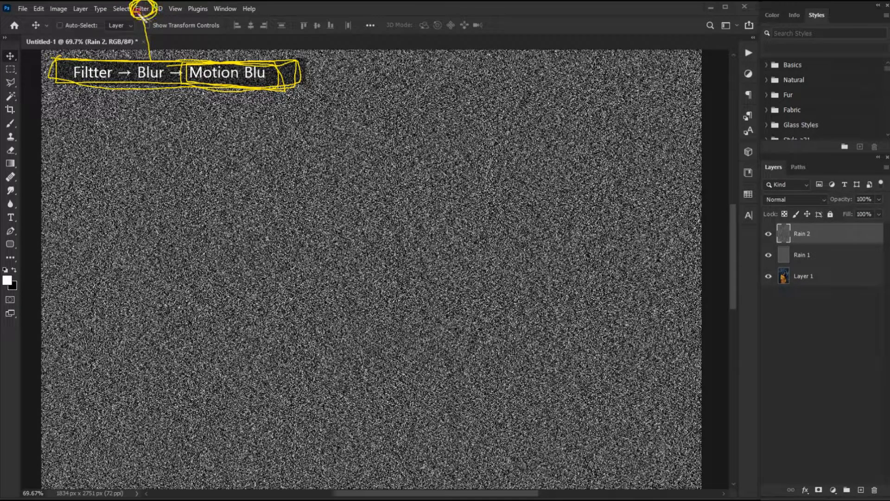
left_click(140, 10)
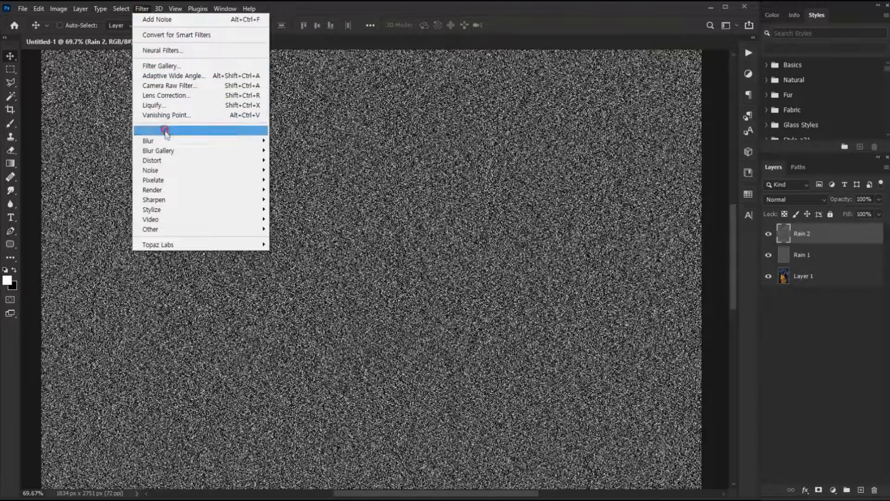
left_click(268, 140)
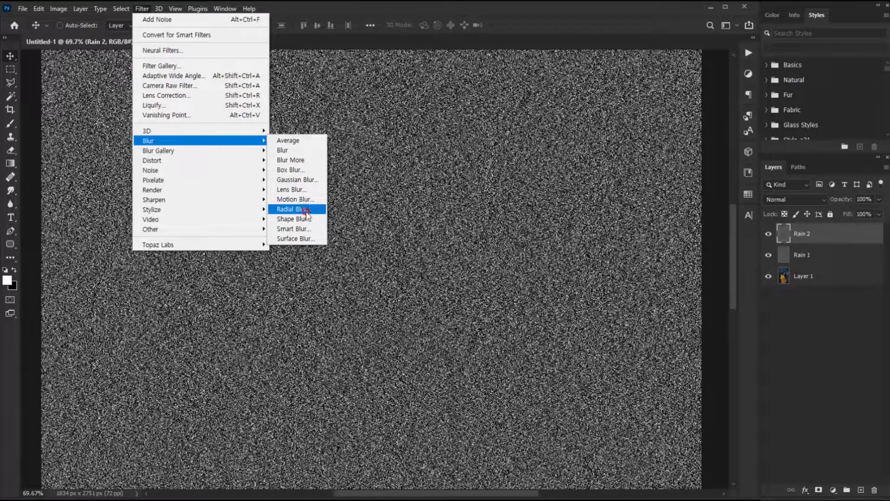
left_click(298, 189)
left_click(296, 199)
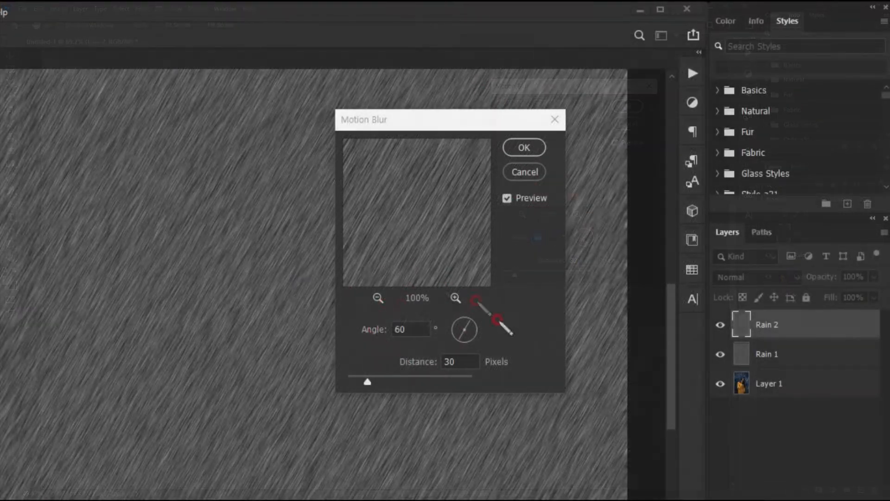
mouse_move(510, 228)
left_mouse_down()
mouse_move(563, 232)
mouse_move(509, 232)
left_mouse_up()
mouse_move(433, 364)
left_mouse_down()
mouse_move(489, 360)
mouse_move(431, 363)
mouse_move(477, 372)
left_mouse_up()
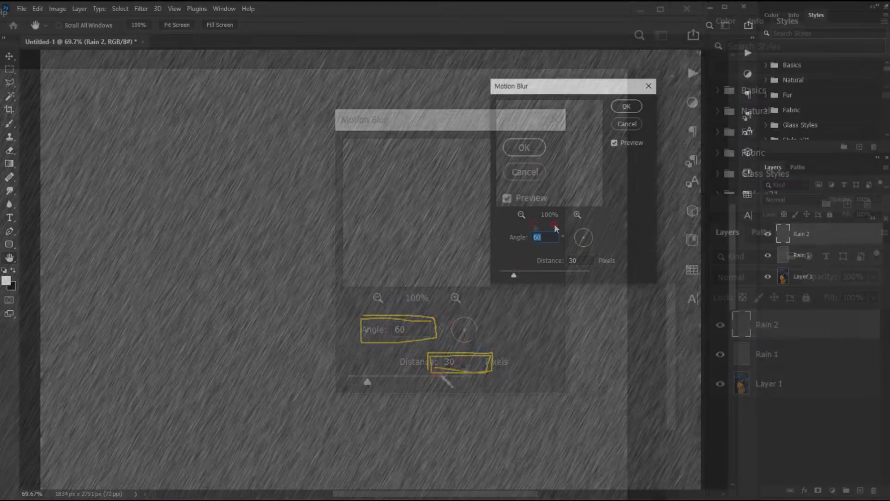
left_click(626, 106)
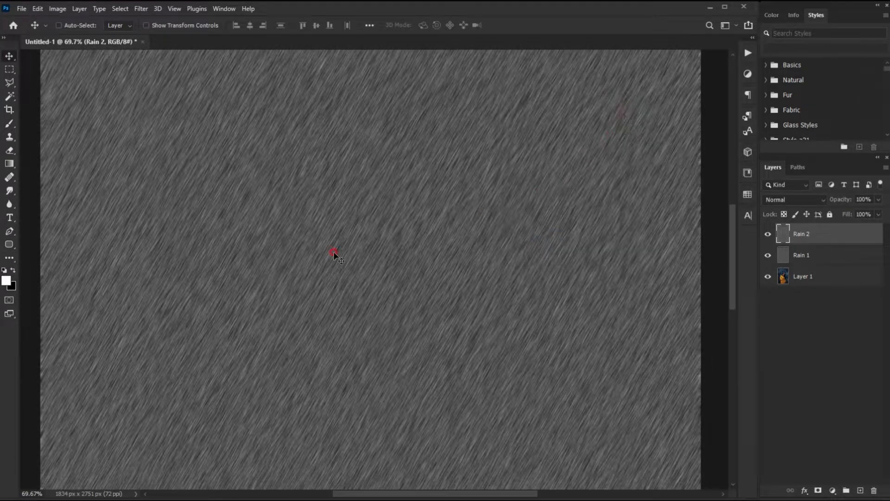
Step: Apply Gaussian Blur to the Rain 2 layer with a 1.0 pixel radius
mouse_move(49, 58)
left_mouse_down()
mouse_move(299, 62)
mouse_move(100, 83)
mouse_move(121, 59)
mouse_move(300, 92)
mouse_move(164, 77)
mouse_move(232, 59)
mouse_move(139, 56)
left_mouse_up()
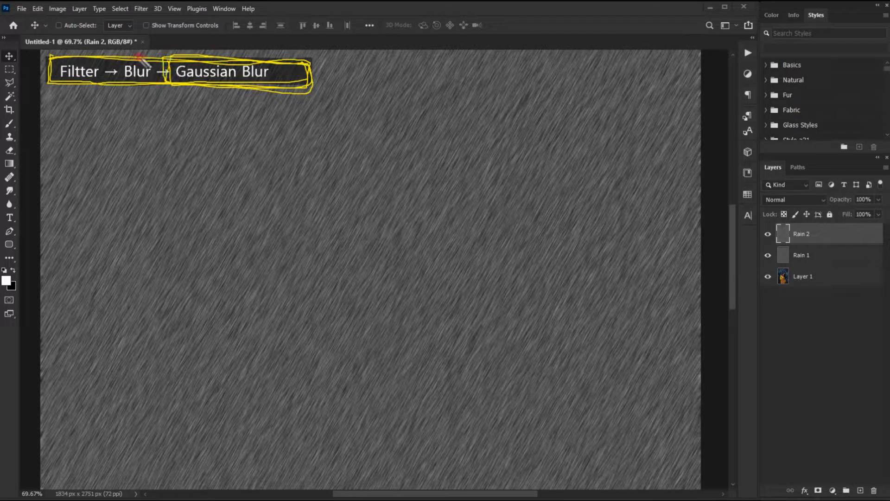
mouse_move(136, 8)
left_mouse_down()
mouse_move(155, 9)
mouse_move(131, 12)
mouse_move(141, 15)
left_mouse_up()
key("Escape")
left_click(141, 9)
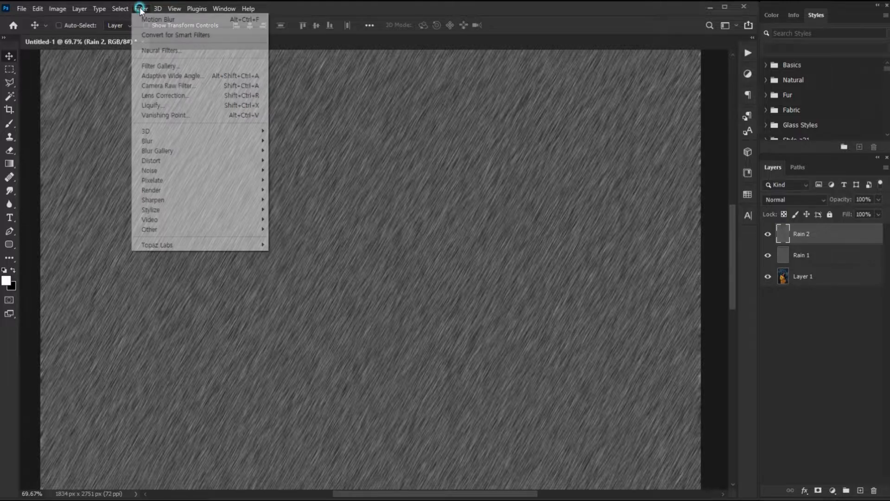
left_click(237, 140)
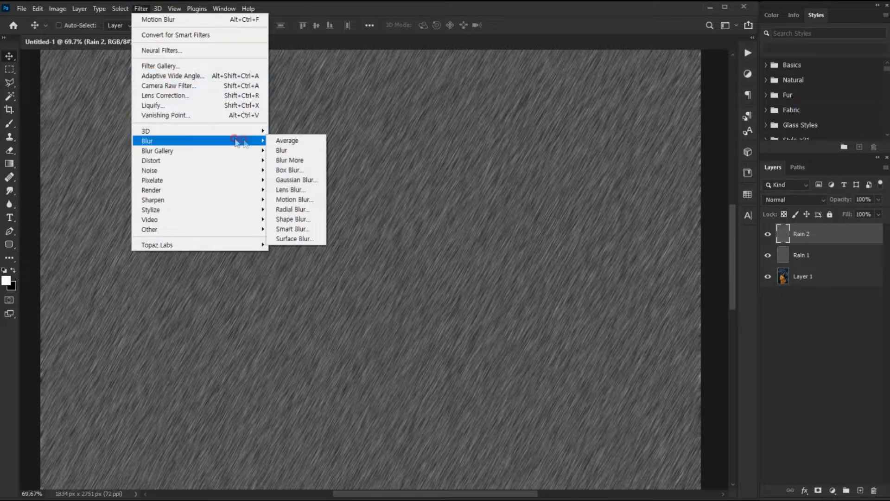
left_click(294, 179)
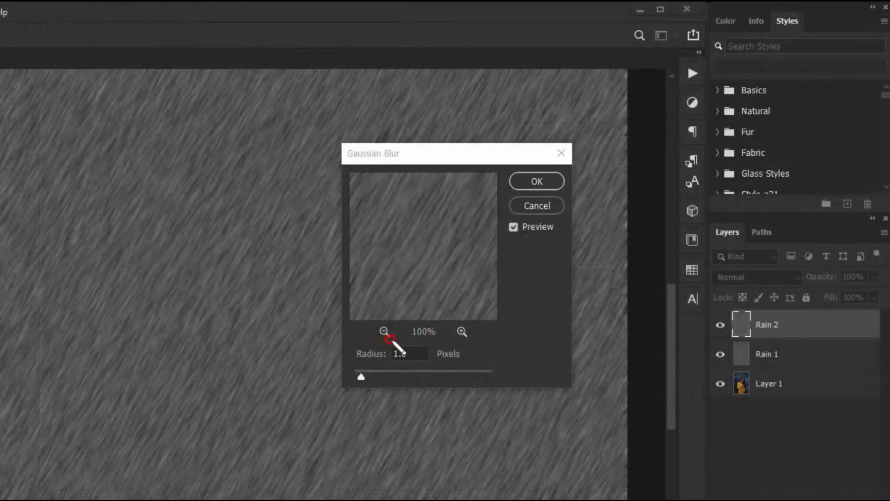
mouse_move(425, 341)
left_mouse_down()
mouse_move(373, 369)
mouse_move(371, 343)
left_mouse_up()
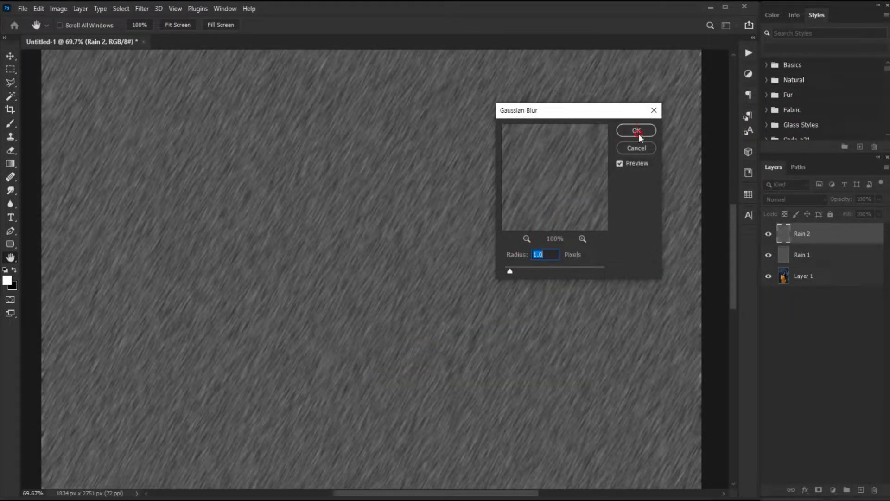
left_click(643, 133)
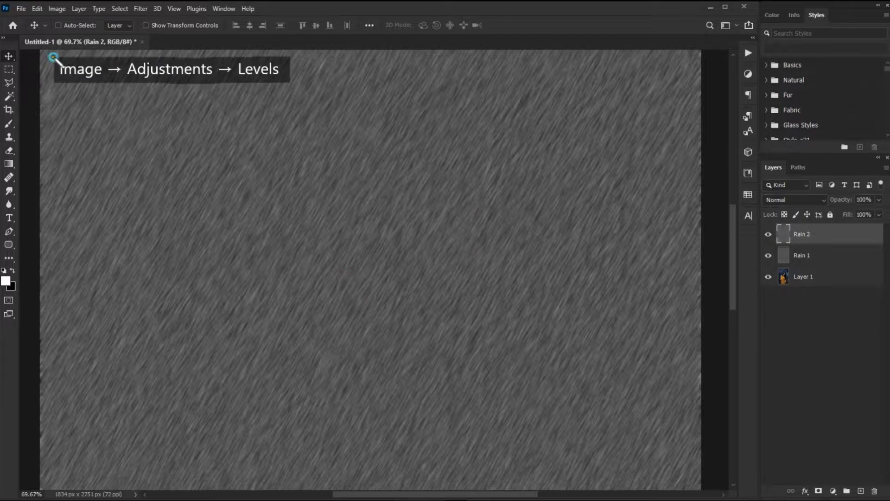
Step: Adjust Levels on the Rain 2 layer, setting input levels to 90, 1.3 and 255
mouse_move(292, 58)
left_mouse_down()
mouse_move(121, 82)
mouse_move(55, 69)
mouse_move(191, 58)
mouse_move(288, 59)
mouse_move(149, 82)
mouse_move(51, 73)
mouse_move(230, 75)
mouse_move(252, 56)
mouse_move(290, 79)
left_mouse_up()
mouse_move(82, 56)
left_mouse_down()
mouse_move(42, 8)
mouse_move(64, 18)
mouse_move(47, 3)
mouse_move(55, 15)
mouse_move(58, 3)
mouse_move(45, 19)
mouse_move(65, 5)
mouse_move(47, 17)
left_mouse_up()
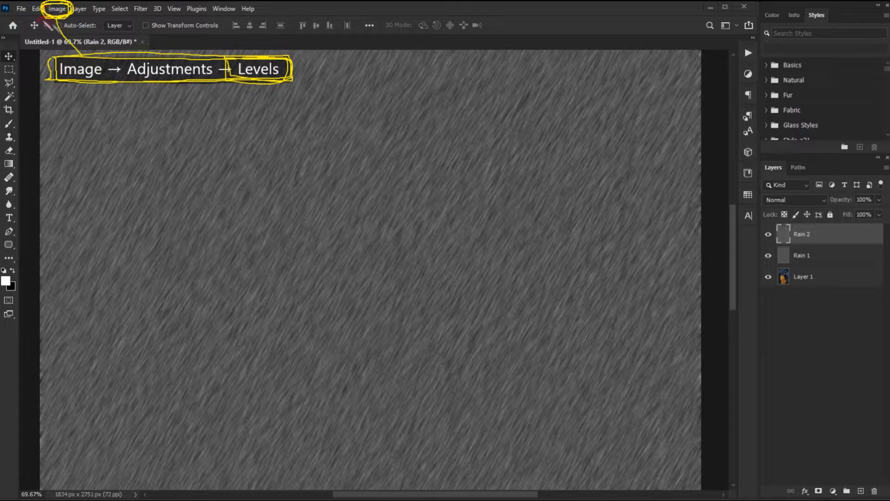
left_click(50, 8)
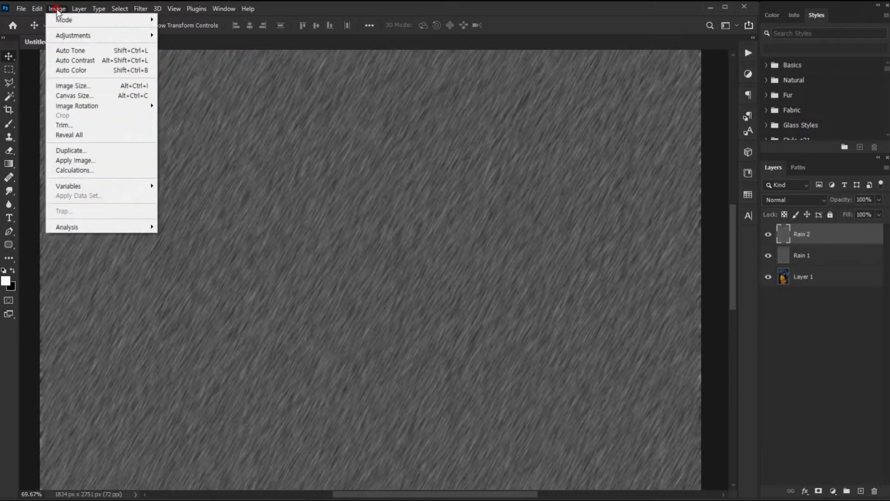
mouse_move(65, 36)
left_click(172, 45)
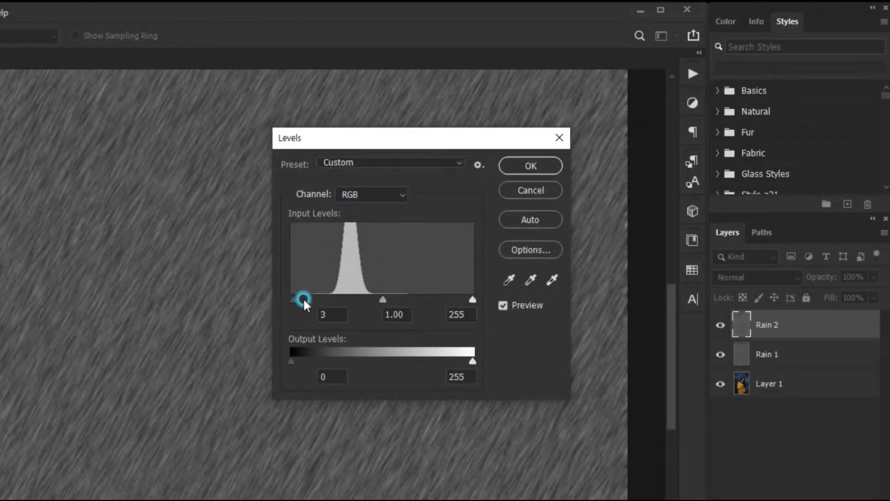
left_click_drag(303, 298, 347, 299)
left_click_drag(408, 299, 354, 294)
left_click(403, 297)
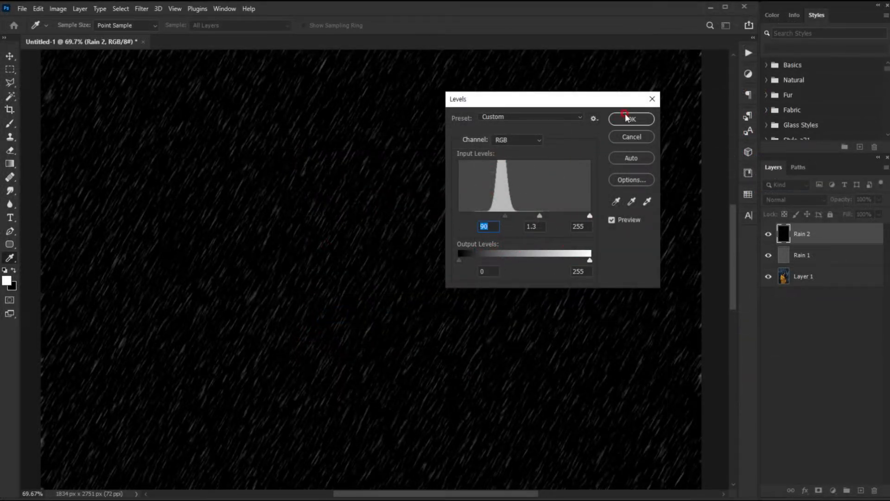
left_click(627, 116)
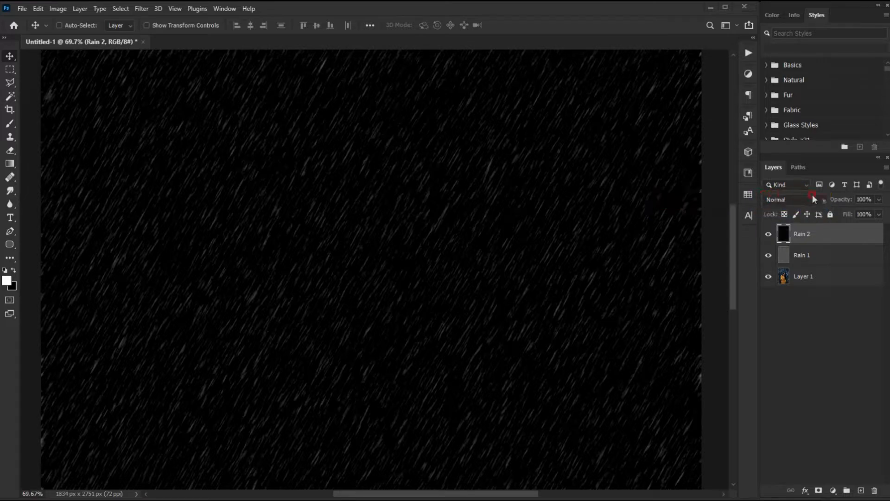
Step: Set the Rain 2 layer's blend mode to Screen and its opacity to 67%
left_click(767, 200)
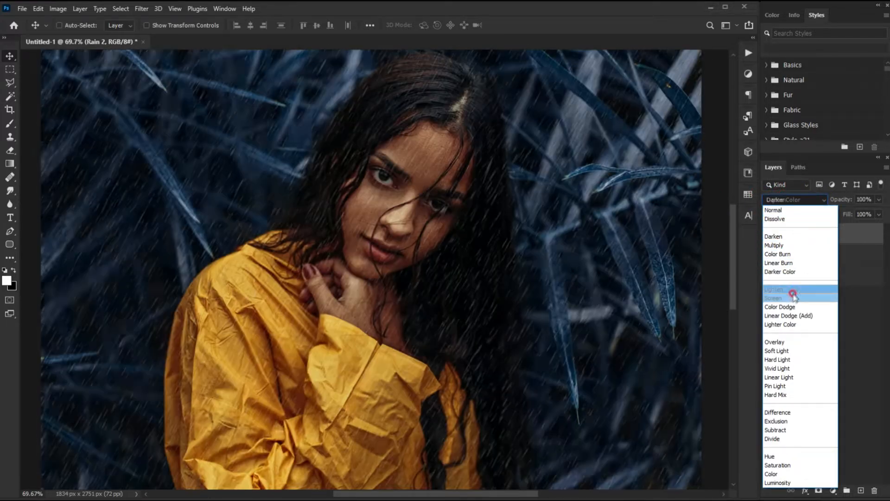
left_click(792, 298)
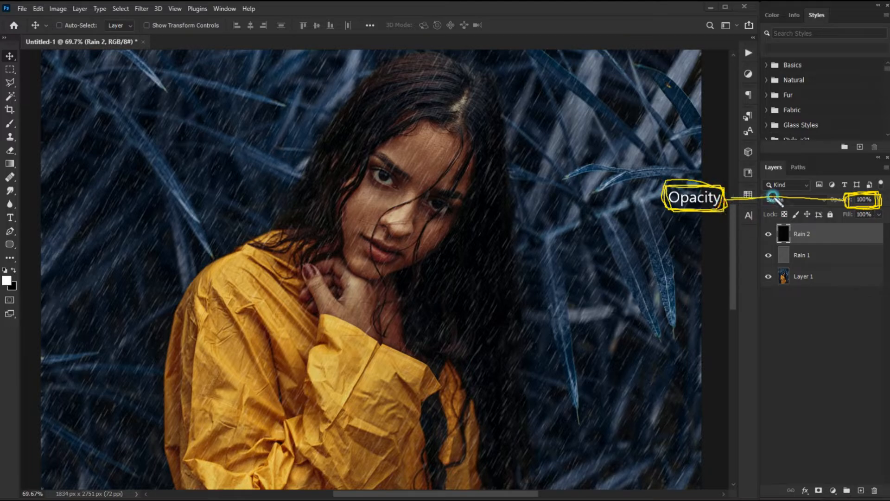
left_click(879, 200)
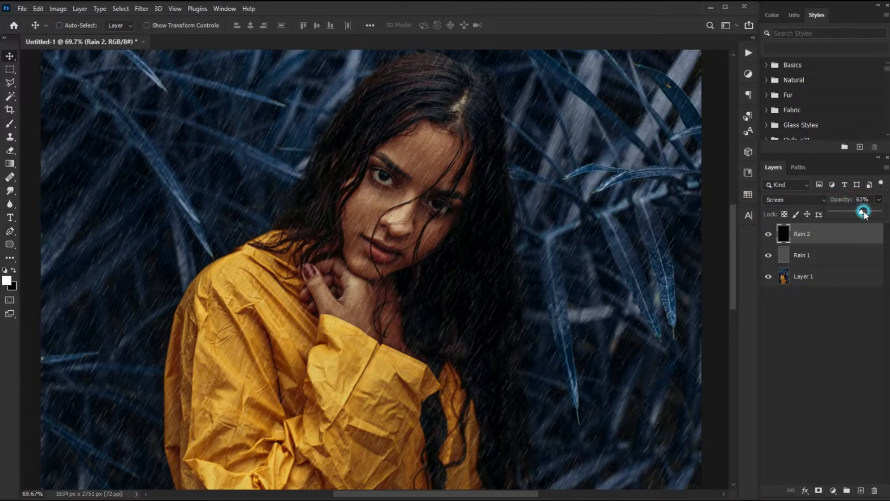
left_click(365, 364)
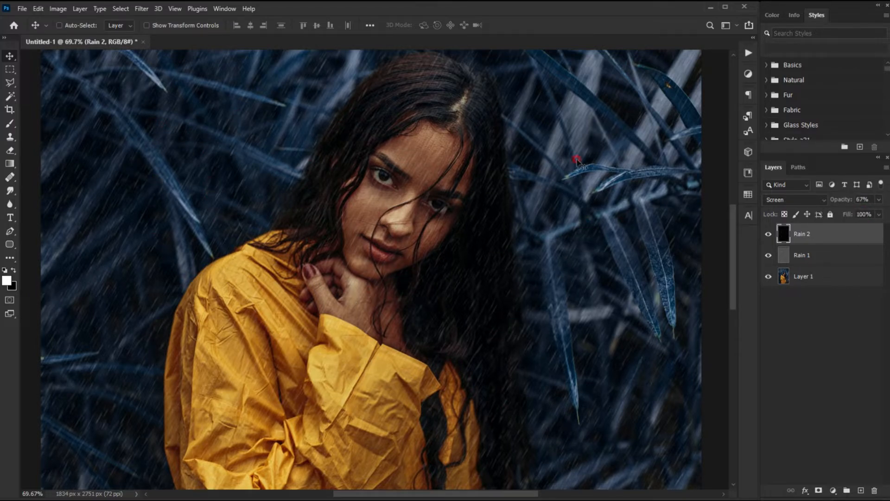
Step: Group the Rain 1 and Rain 2 layers together
left_click(813, 257, "shift")
left_click(847, 489)
Step: Toggle the rain group's visibility on and off to compare the photo with and without rain
left_click(768, 230)
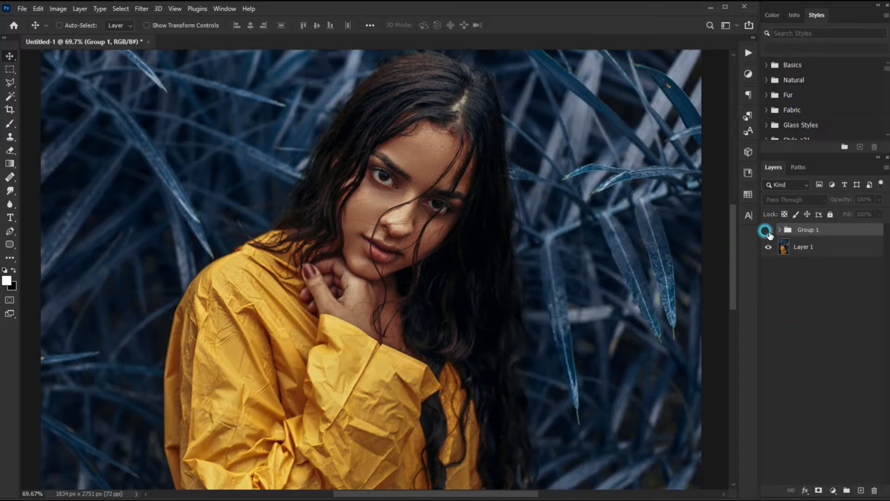
left_click(769, 231)
left_click(768, 231)
left_click(769, 231)
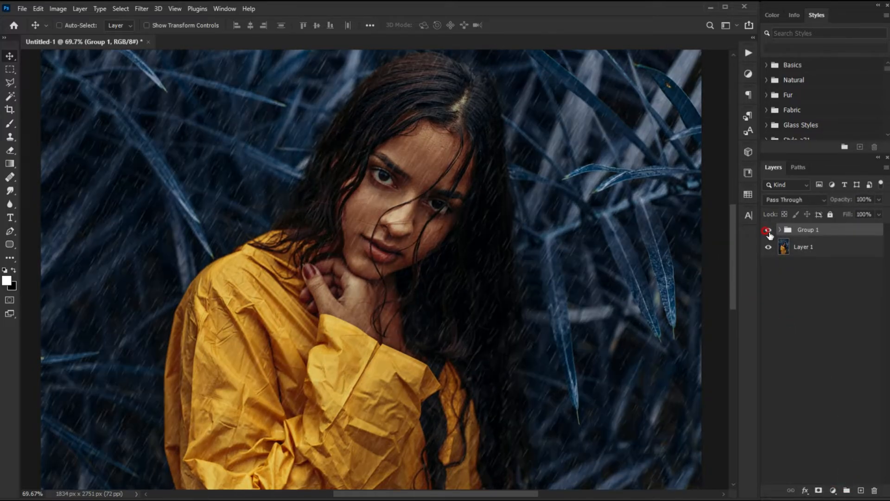
left_click(769, 231)
left_click(768, 231)
left_click(768, 231)
left_click(768, 231)
left_click(768, 230)
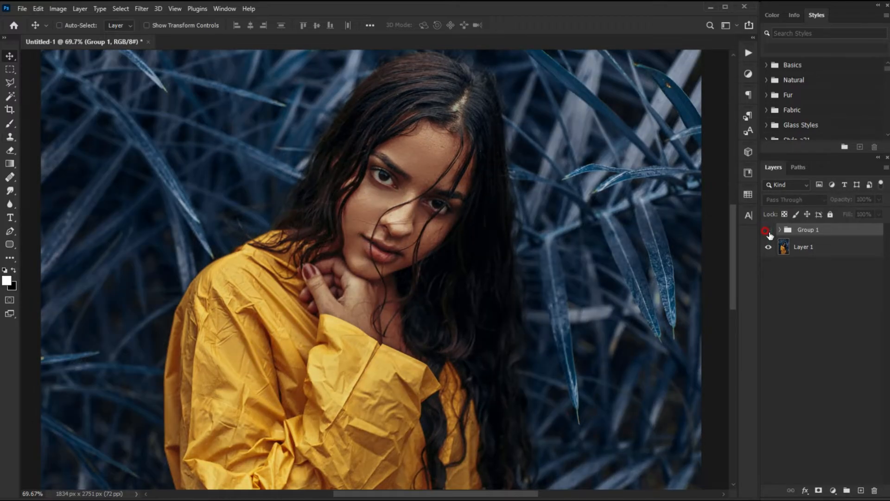
left_click(768, 231)
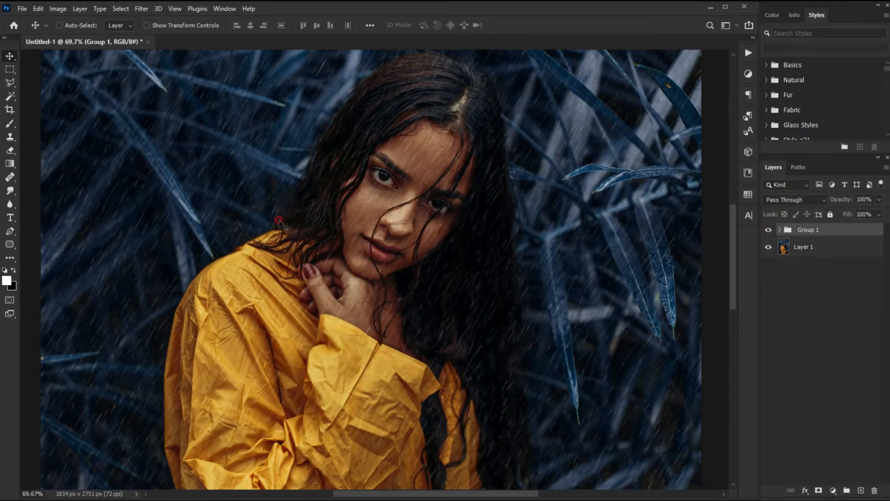